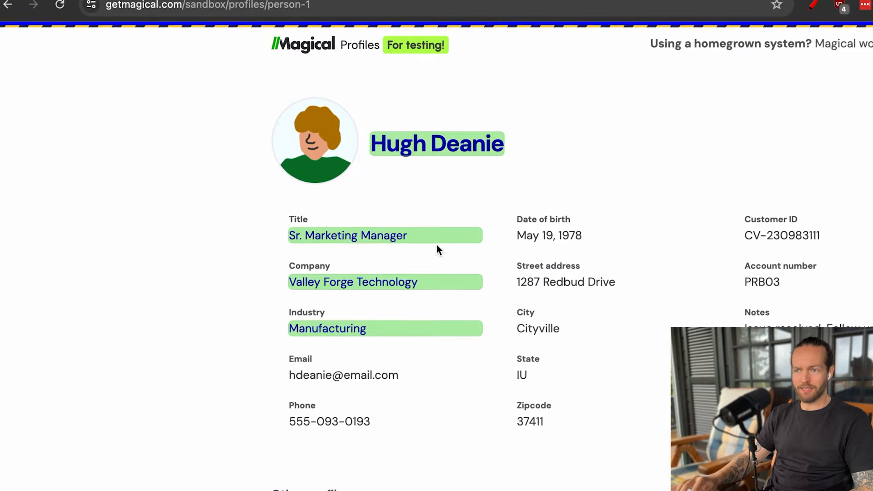
- Finish labelling the sandbox profile's info with Magical and transfer it to the existing getmagical.com via Magical spreadsheet
left_click(414, 273)
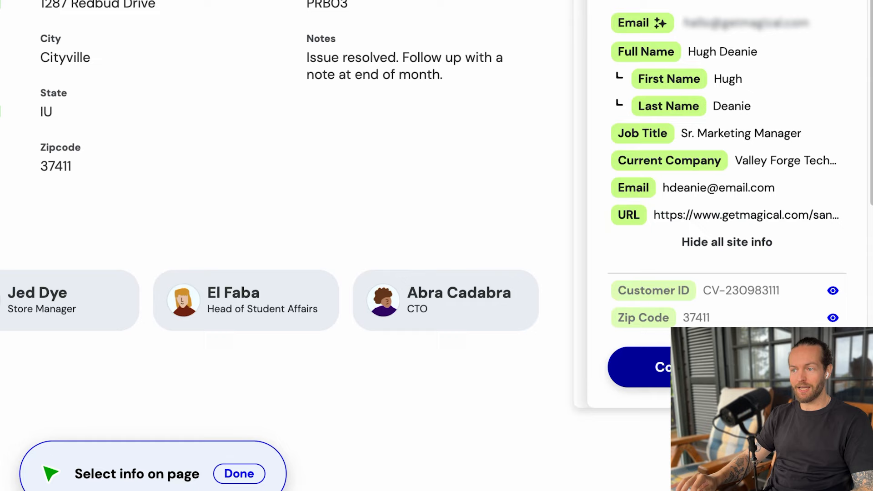
left_click(727, 366)
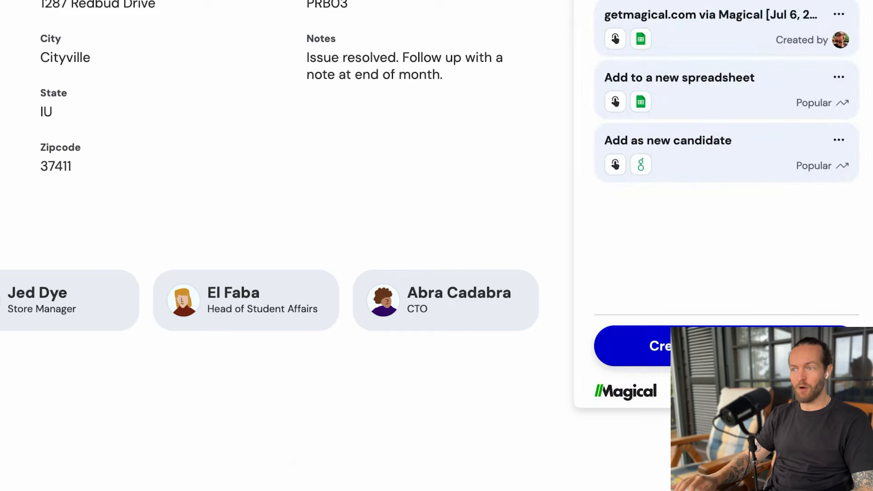
left_click(756, 248)
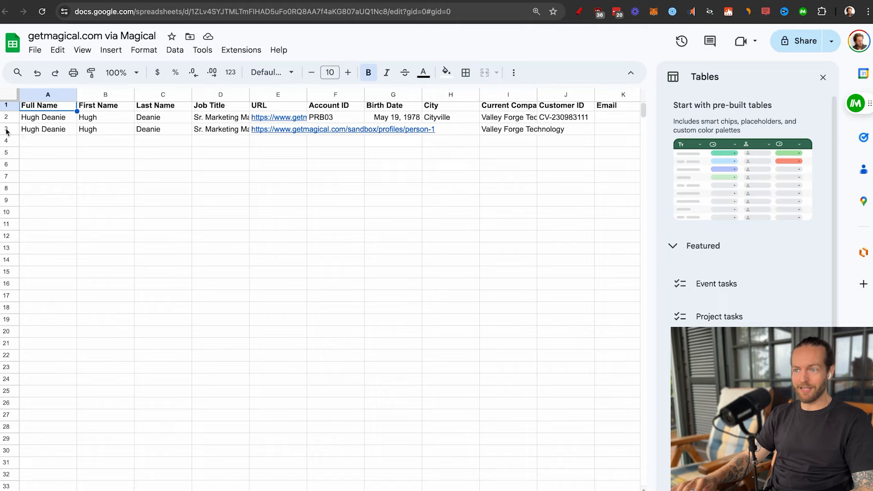
- Examine the transferred record in row 3 of the spreadsheet across all columns up to Zip Code
left_click(7, 132)
scroll(359, 136, "right", 10)
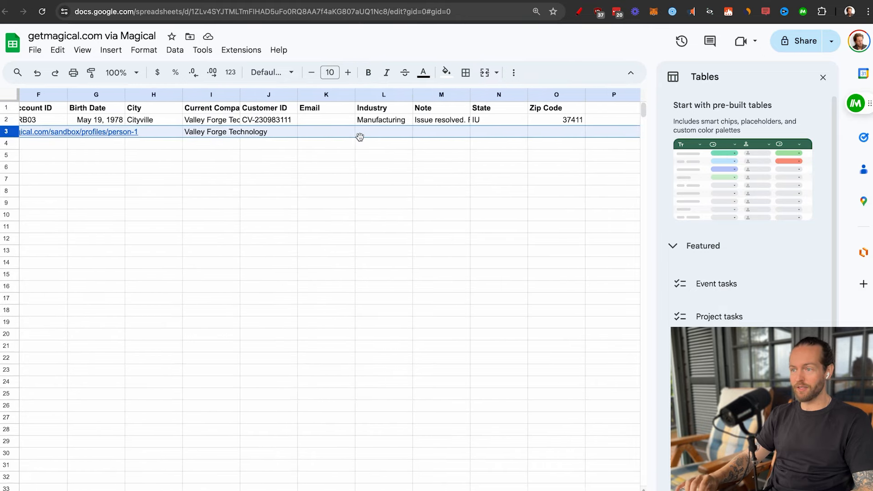
scroll(359, 136, "right", 1)
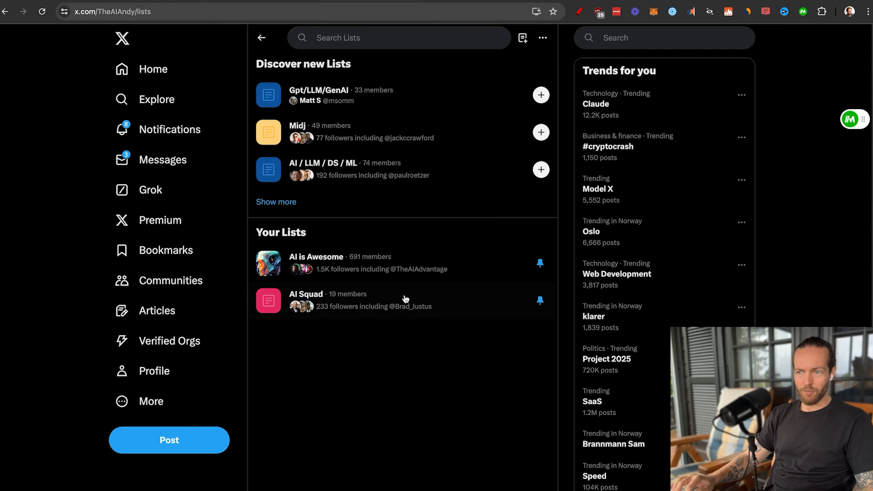
- On X, open the AI Squad list, show its members and open member profiles in separate tabs
left_click(405, 299)
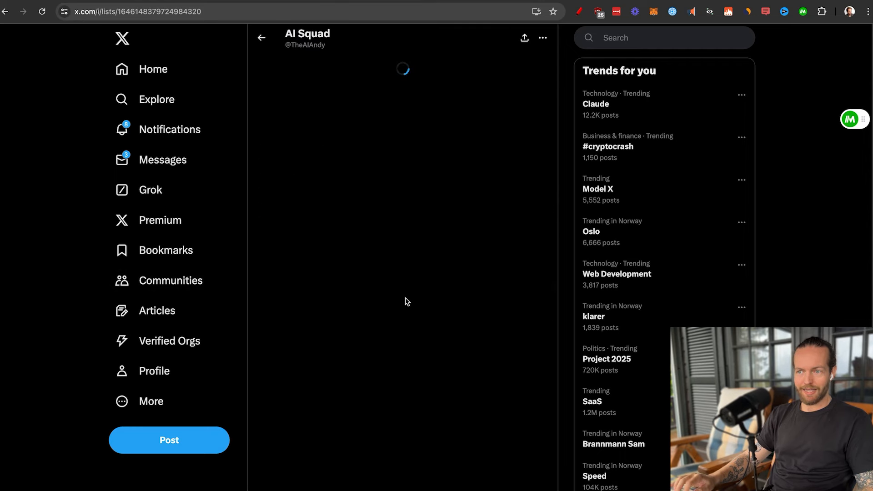
right_click(288, 263)
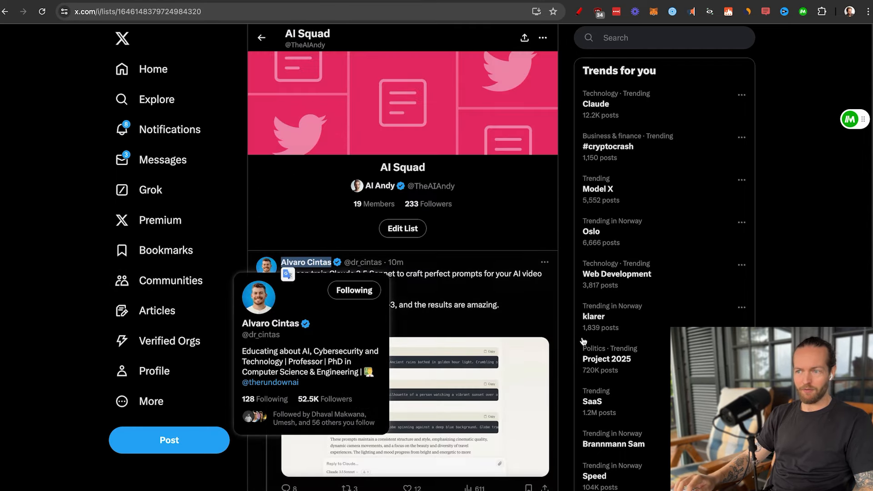
scroll(558, 361, "down", 15)
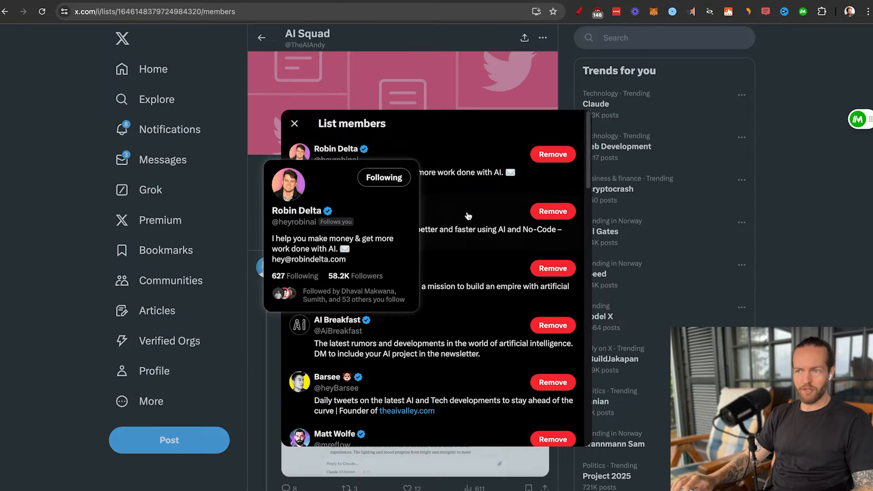
left_click(468, 216)
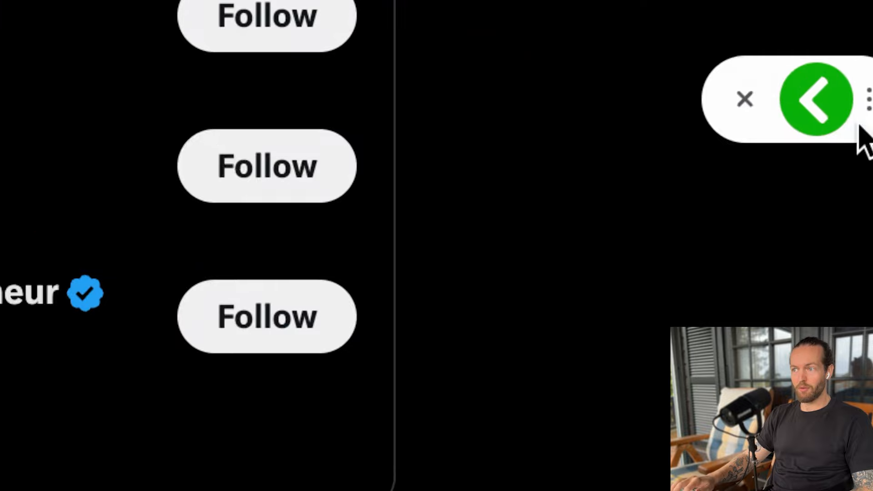
- Open Magical on the member's X profile and review which profile details and pinned-post metrics are labelled
right_click(853, 124)
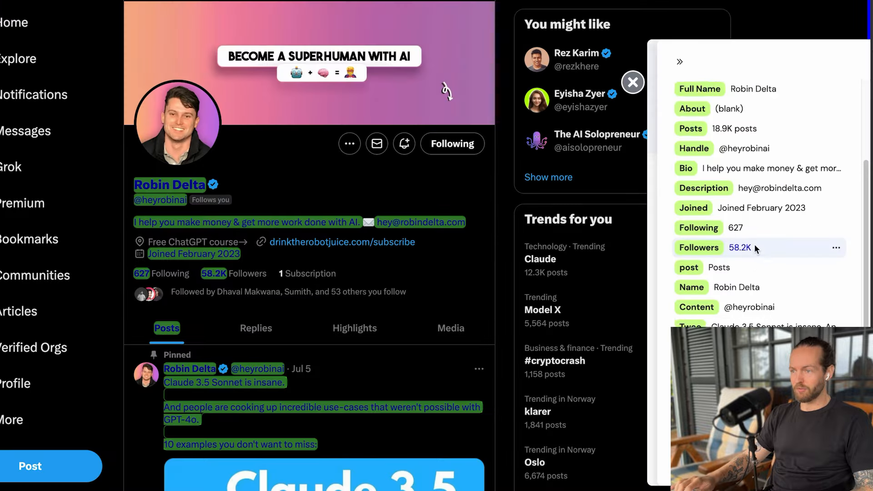
scroll(755, 245, "down", 3)
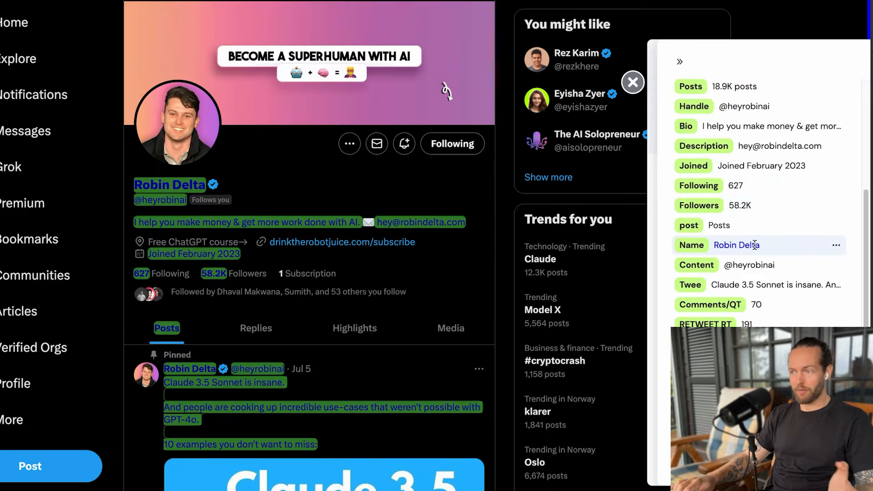
scroll(407, 387, "down", 10)
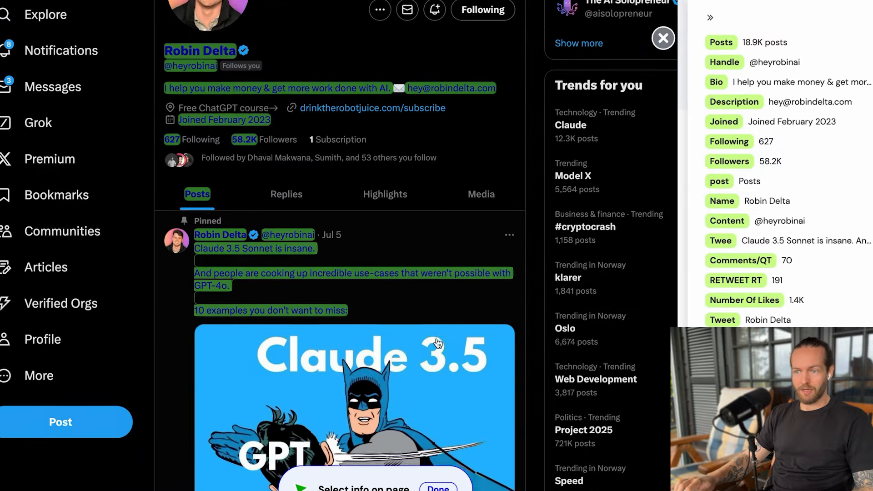
scroll(438, 343, "down", 5)
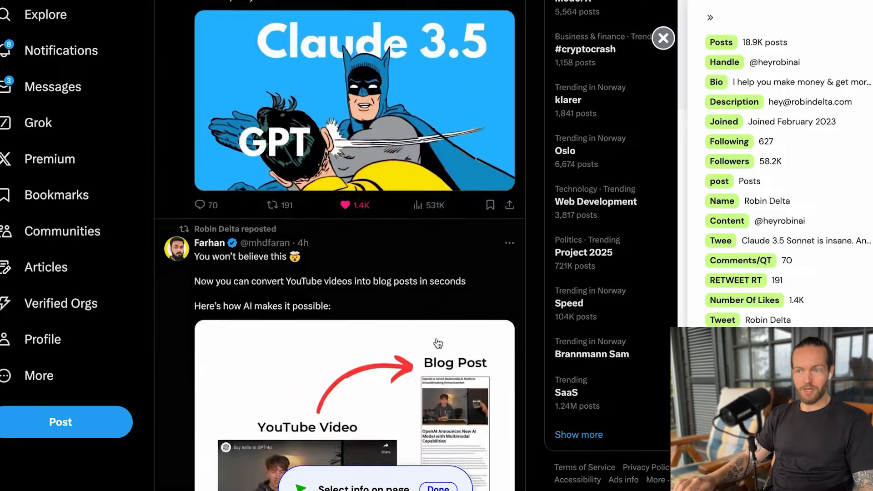
scroll(437, 341, "up", 20)
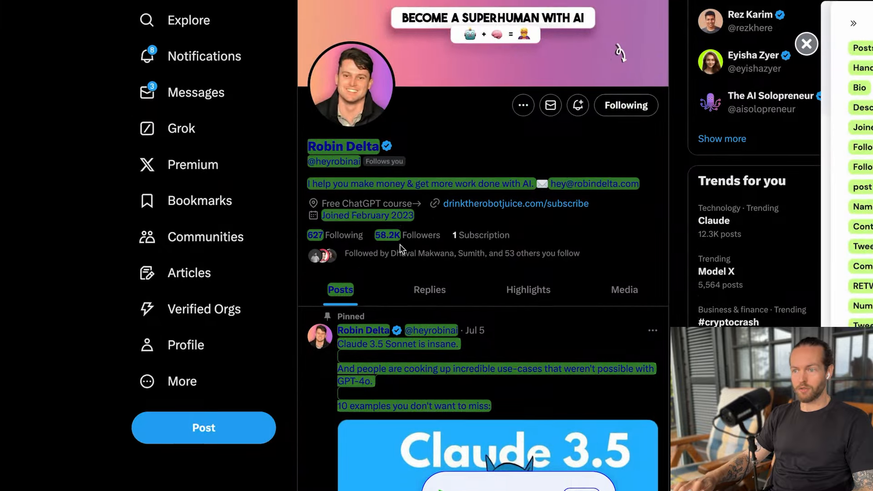
scroll(613, 328, "down", 7)
scroll(498, 328, "down", 2)
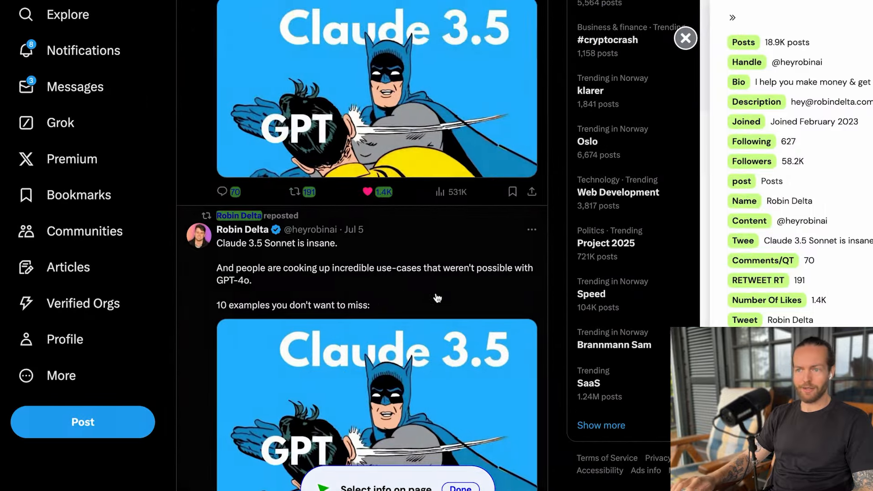
scroll(502, 264, "up", 3)
scroll(502, 255, "up", 2)
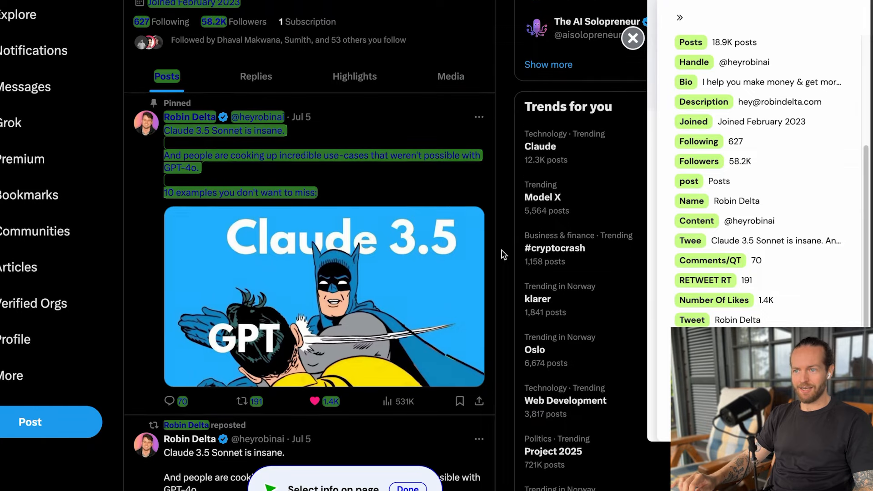
scroll(502, 254, "up", 4)
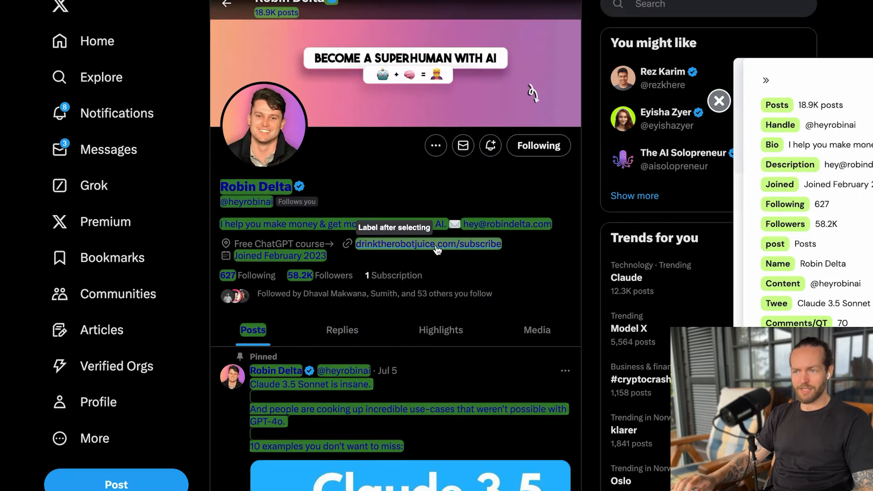
- Label the website link in the profile with a new label "link in bio" and save it
left_click(437, 245)
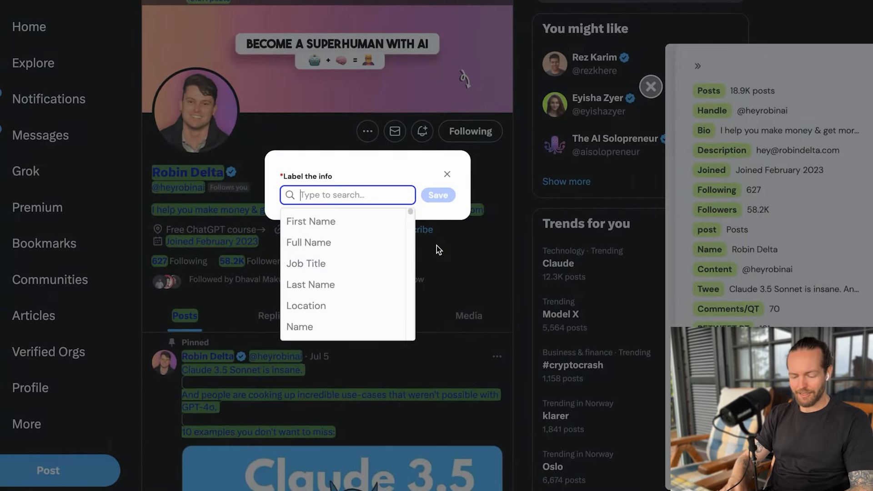
type("link in bio")
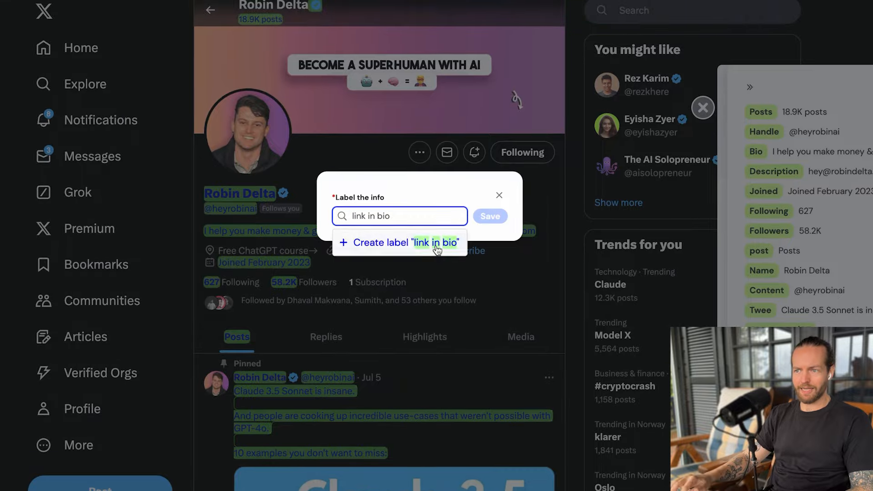
left_click(436, 245)
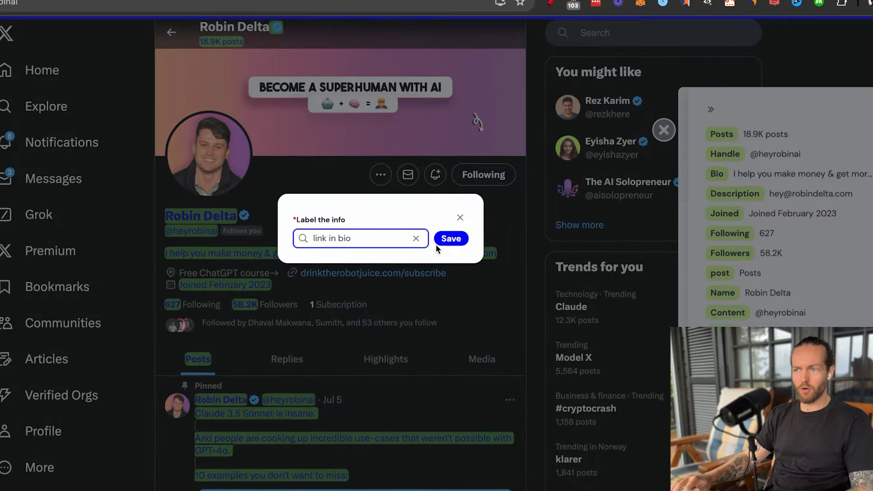
left_click(447, 239)
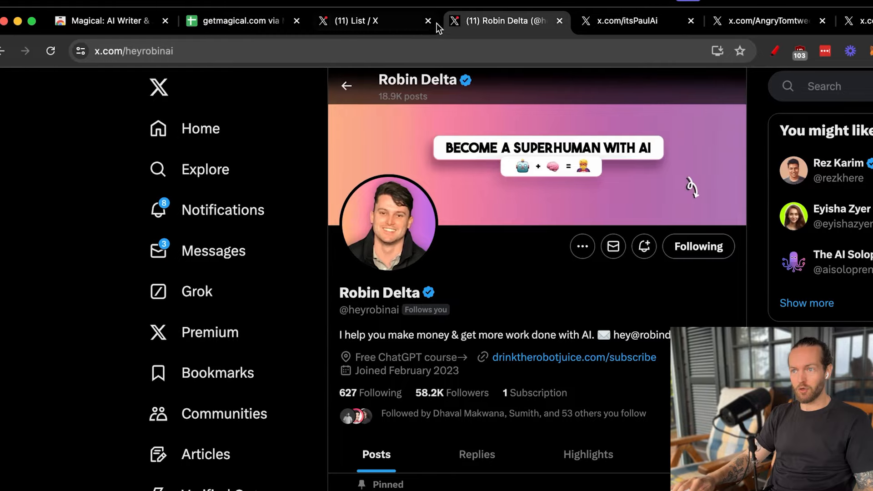
- Close the list tab and run Magical's "Add to a new spreadsheet" automation for all similar profile tabs
left_click(428, 21)
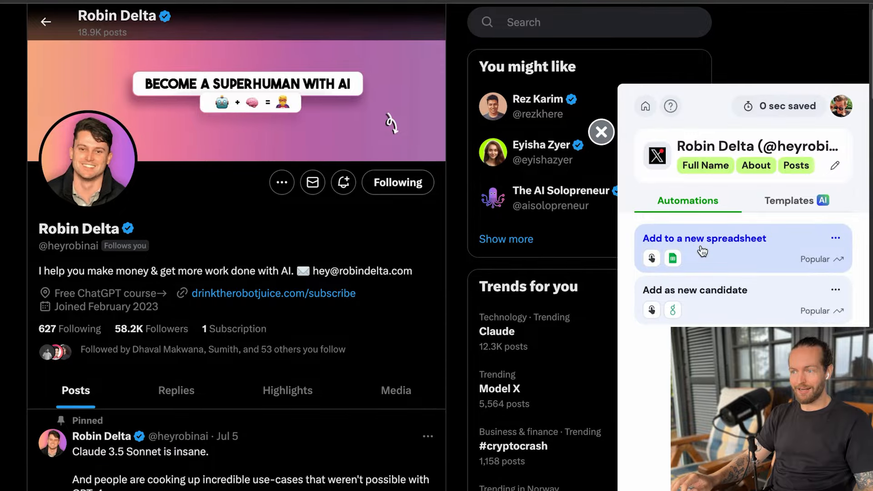
left_click(708, 251)
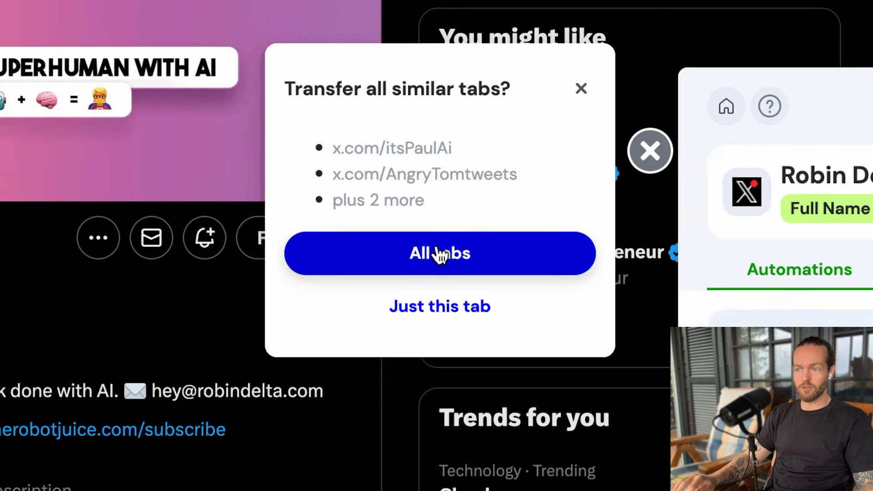
left_click(437, 253)
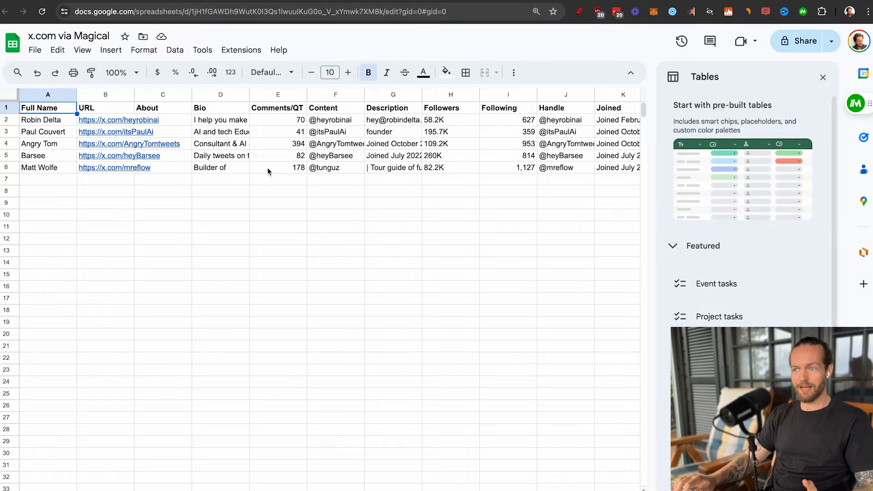
- Examine the new x.com via Magical spreadsheet across its columns, from the bios through the tweet data
scroll(267, 167, "right", 3)
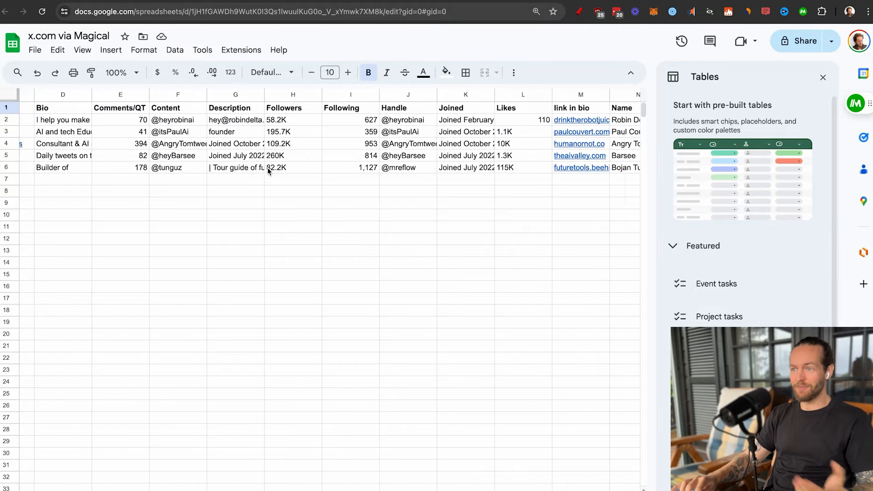
scroll(268, 168, "right", 4)
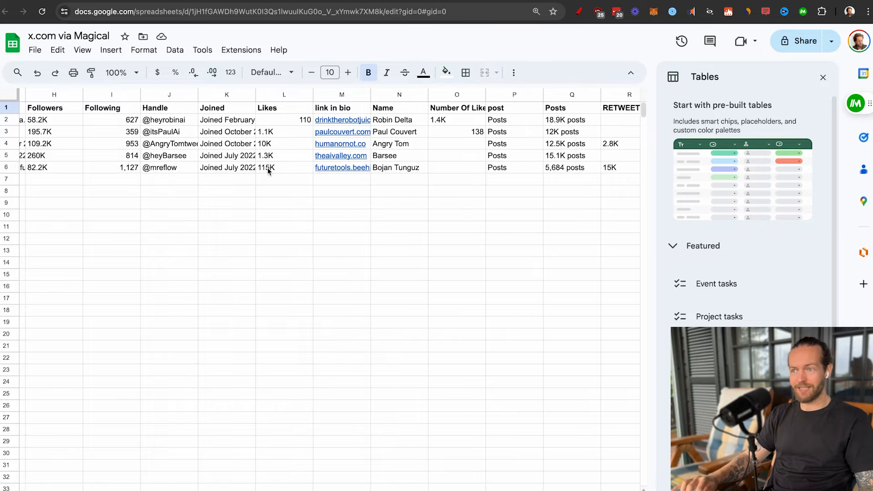
scroll(267, 167, "right", 4)
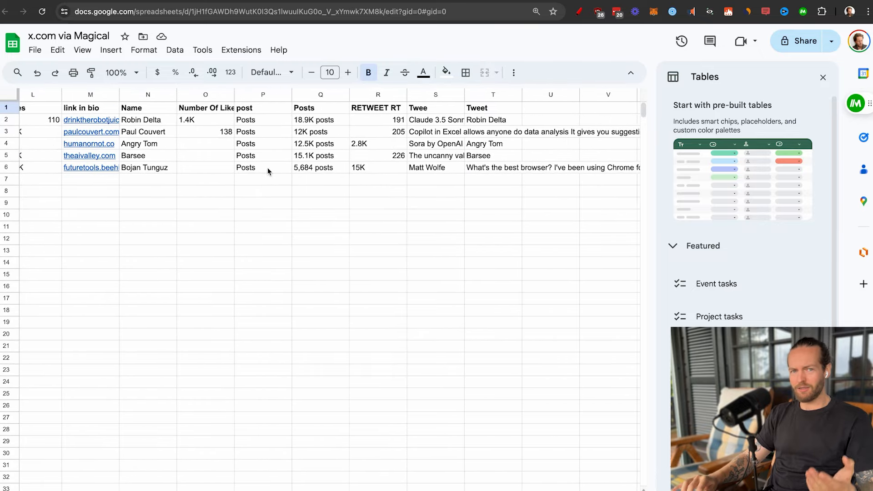
scroll(267, 167, "right", 3)
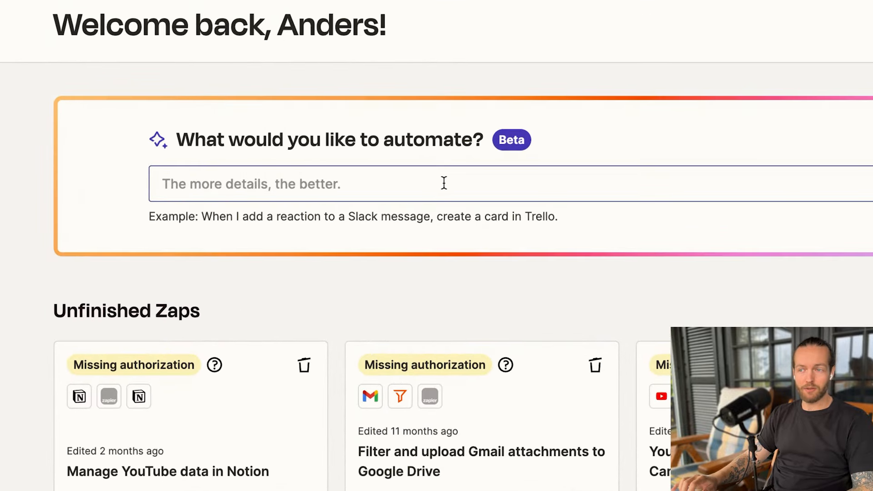
- In Zapier, ask the AI automation builder to "scrape twitter profiles"
type("scrape twitter profiles")
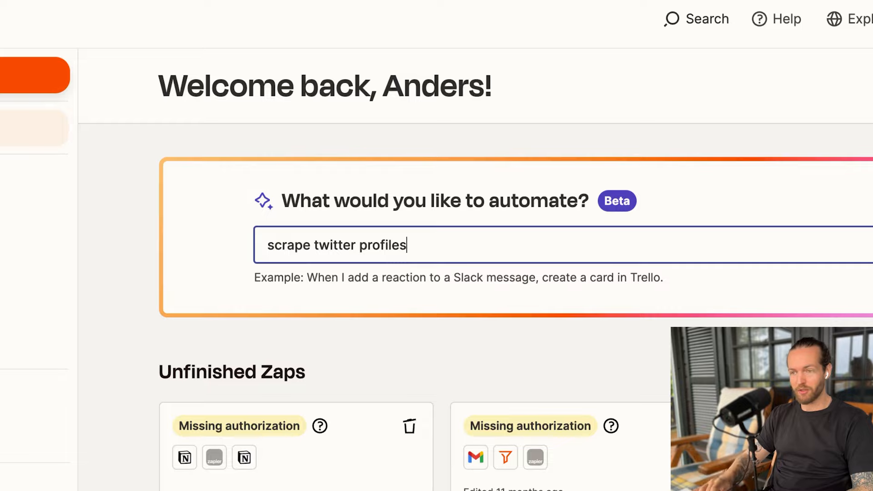
key("Return")
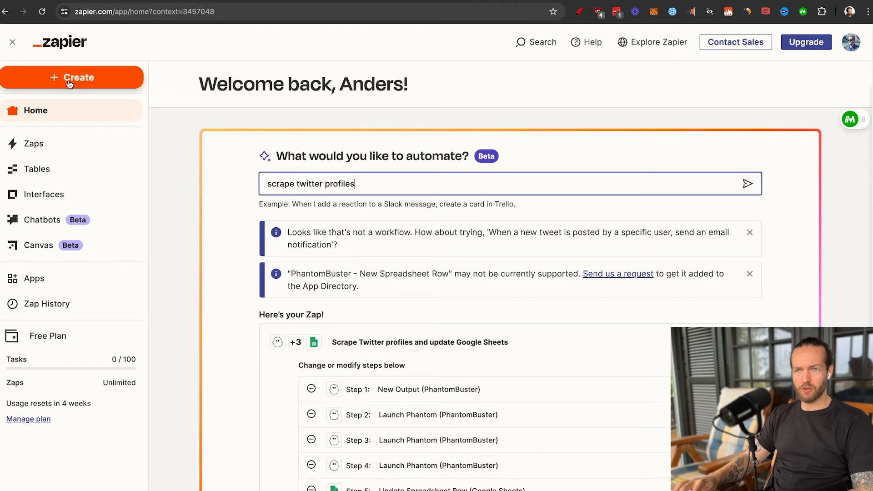
- Create a new Zap triggered by Quick Scraper with the Get HTML Response event
left_click(69, 82)
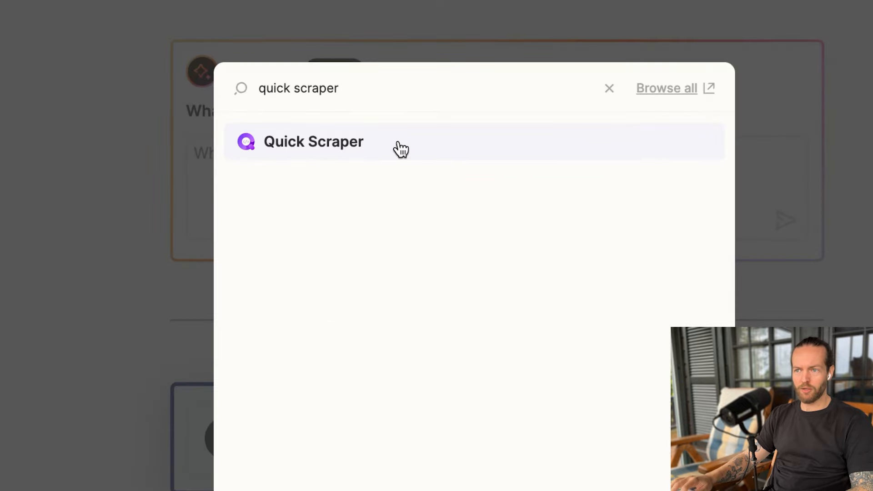
left_click(400, 149)
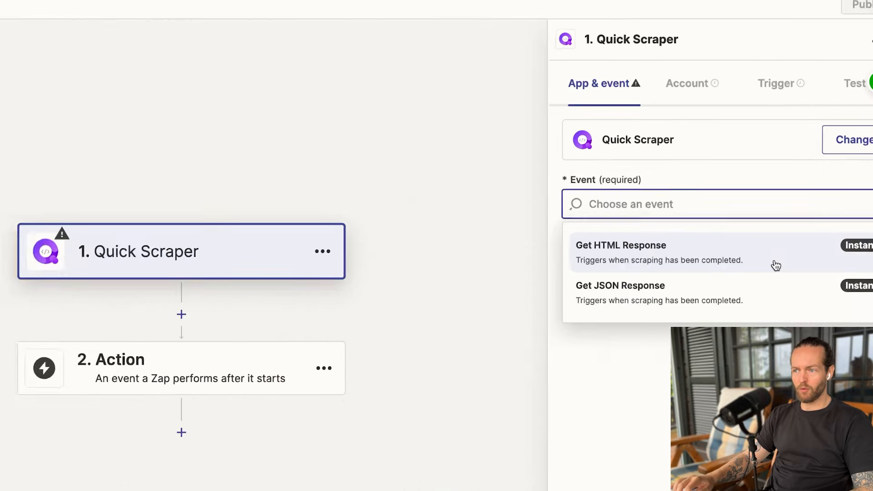
left_click(776, 266)
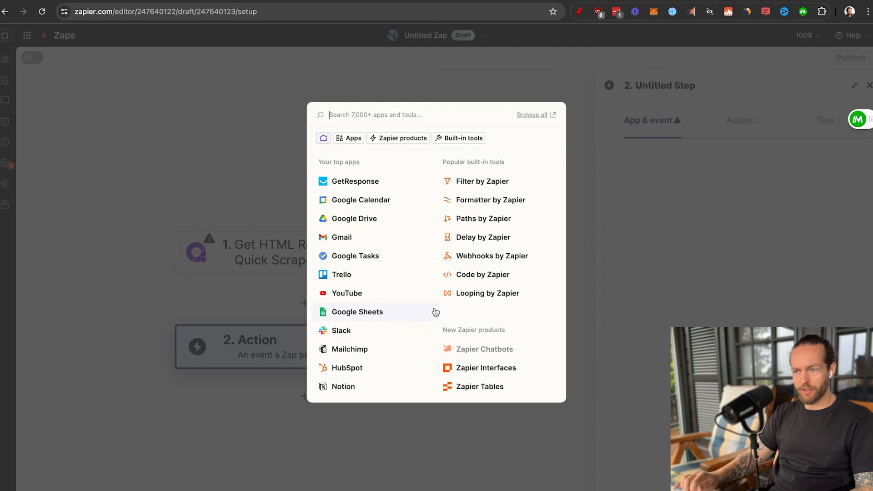
- Add a Web Parser by Zapier action with the Parse Webpage event and open the Quick Scraper trigger step
type("pars")
left_click(376, 169)
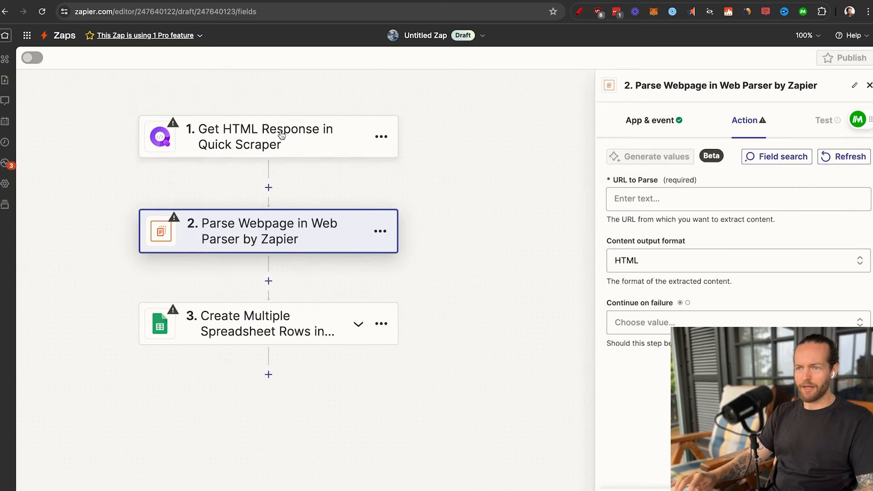
left_click(287, 133)
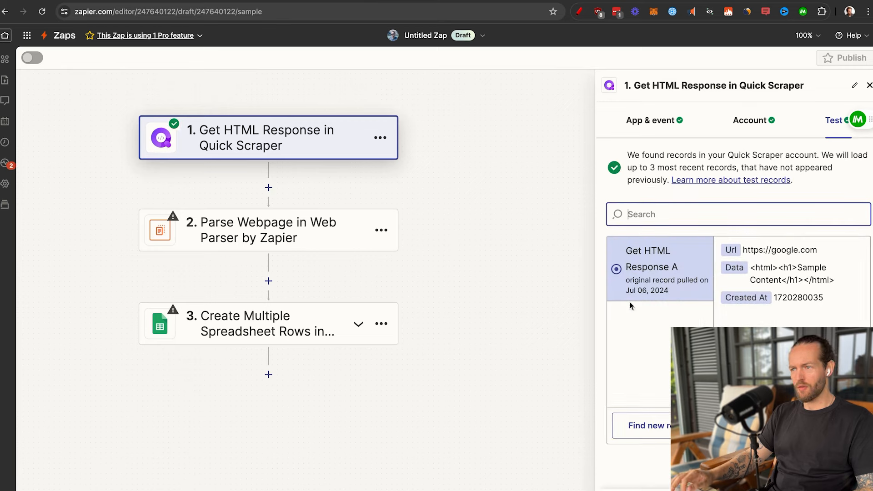
- Review the Web Parser and Google Sheets actions, and search for a twitter app for an additional action step
left_click(262, 232)
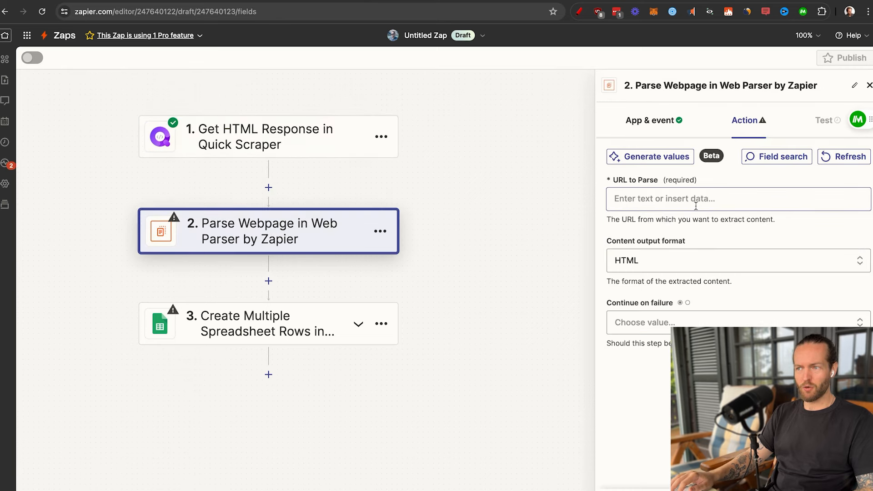
left_click(292, 322)
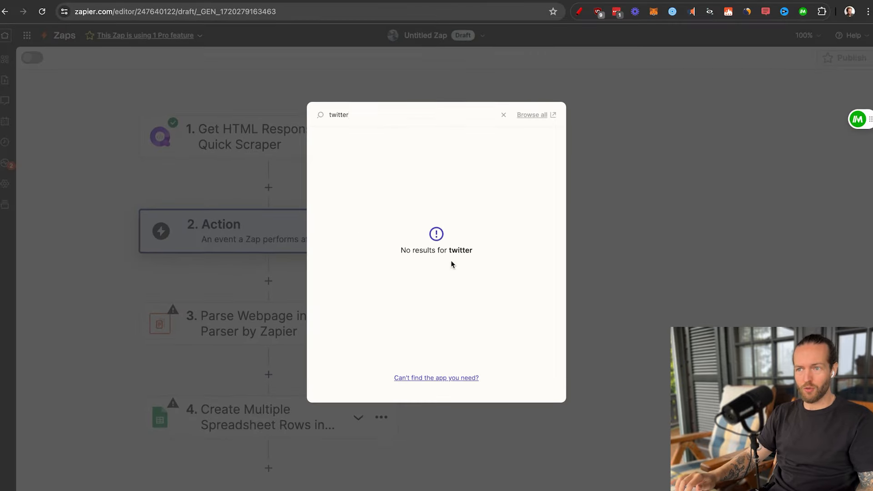
key("Escape")
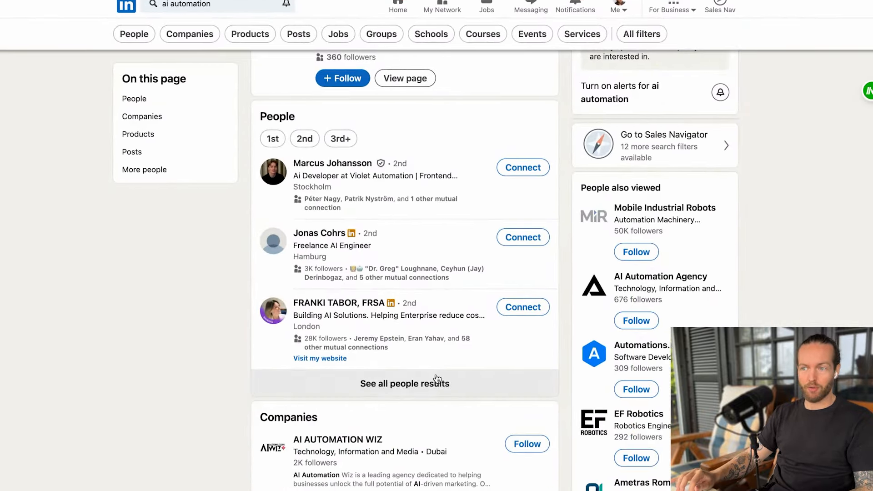
- On LinkedIn, list all people results for "ai automation" and open Magical's site info labels for that search page
left_click(437, 382)
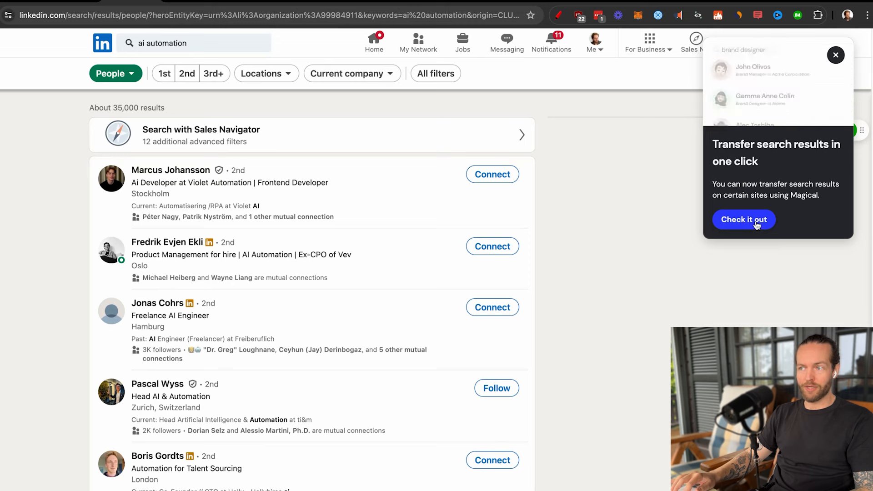
left_click(757, 228)
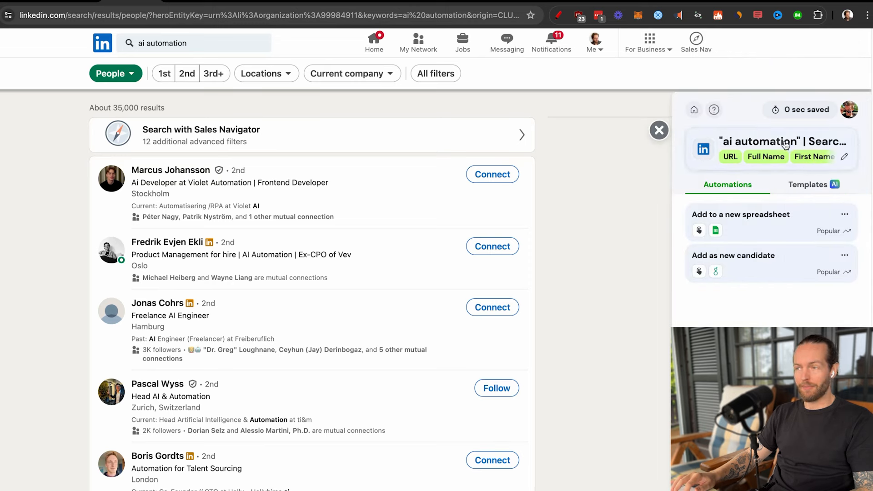
left_click(794, 144)
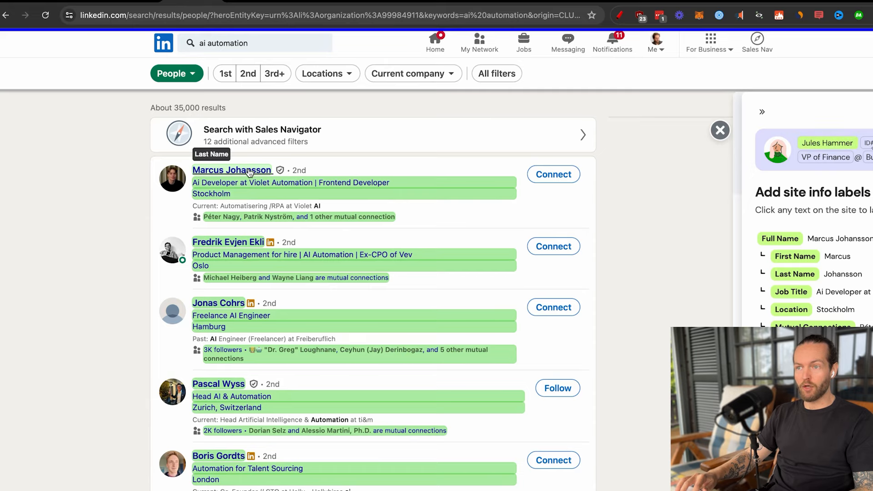
- Open the first search result's profile in a separate tab and bring up Magical's site info labels for it
right_click(249, 173)
left_click(269, 176)
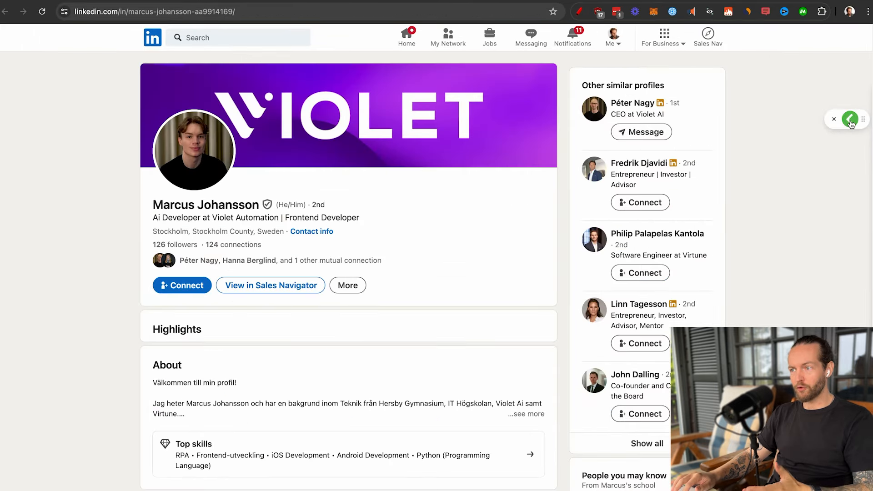
left_click(850, 121)
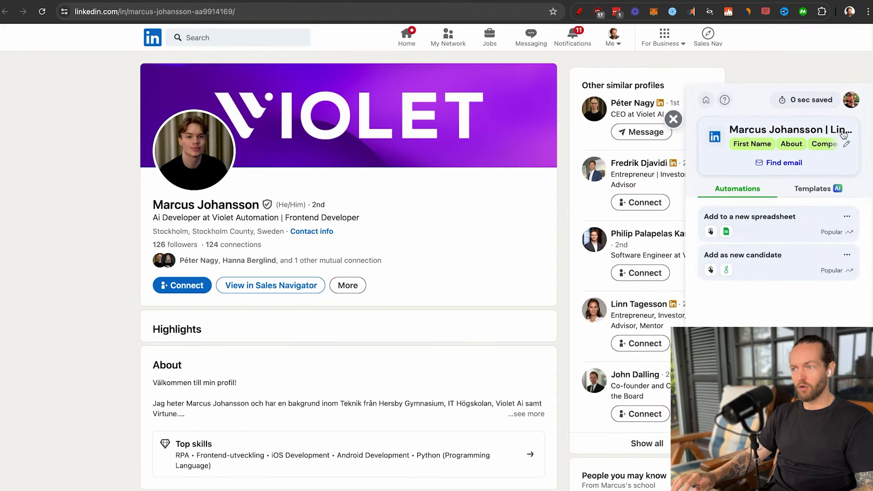
left_click(767, 135)
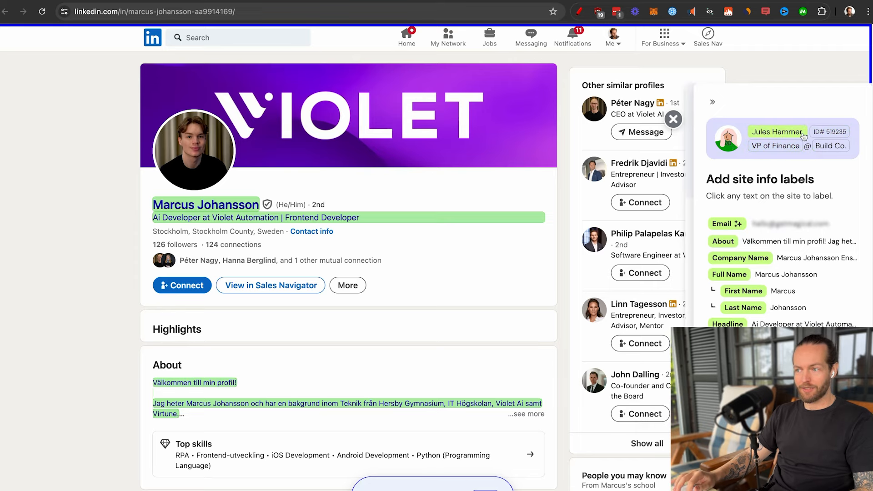
- Label the Tailwind CSS entry in the profile's Skills section with a new label named Skills2
scroll(272, 317, "down", 6)
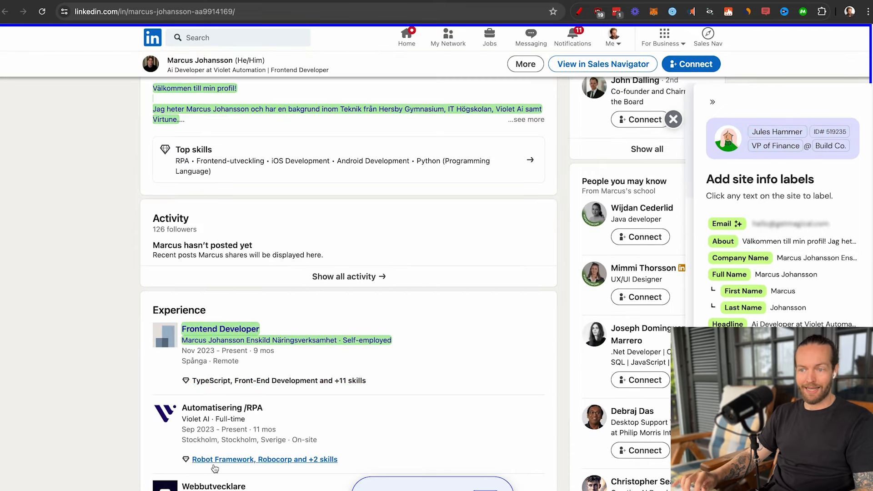
scroll(214, 468, "down", 12)
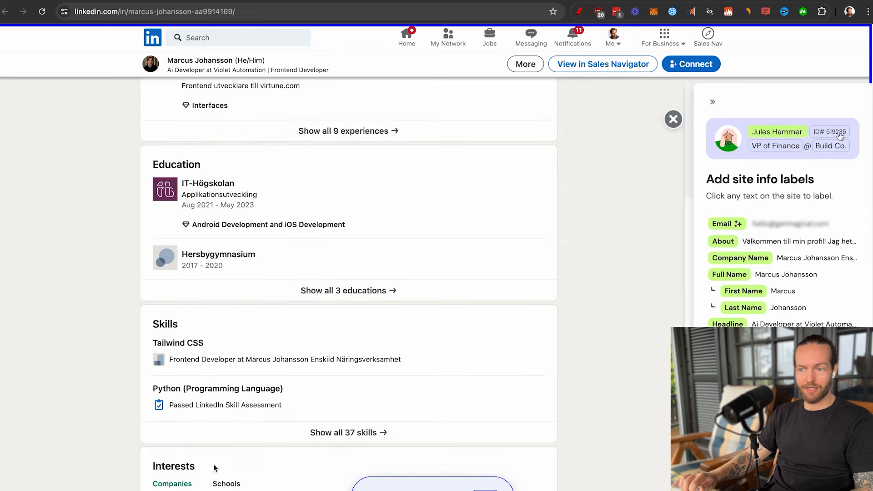
scroll(214, 468, "down", 1)
left_click(178, 297)
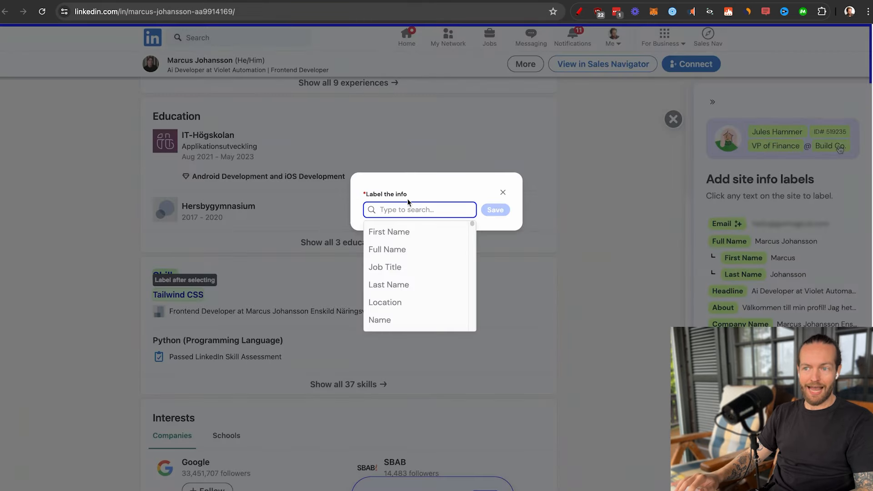
type("Skills2")
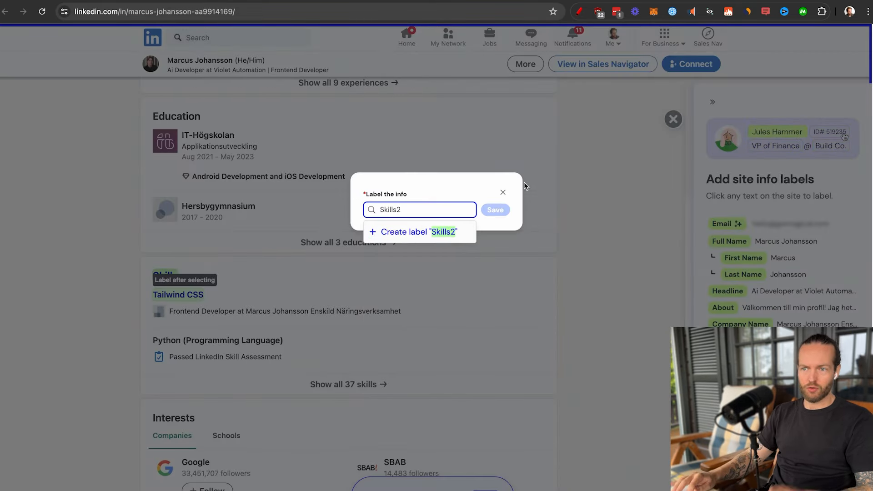
left_click(429, 235)
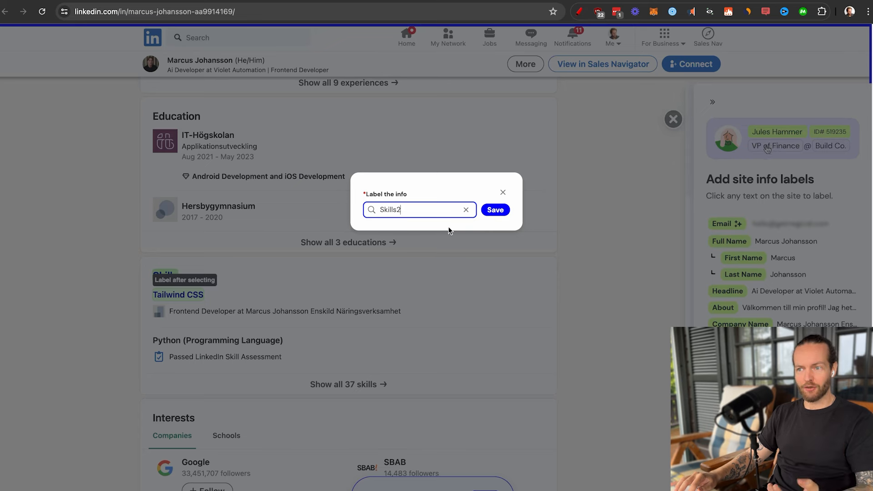
left_click(495, 210)
- Label the Python (Programming Language) entry in the Skills section with a new label named Skill3
type("Sk")
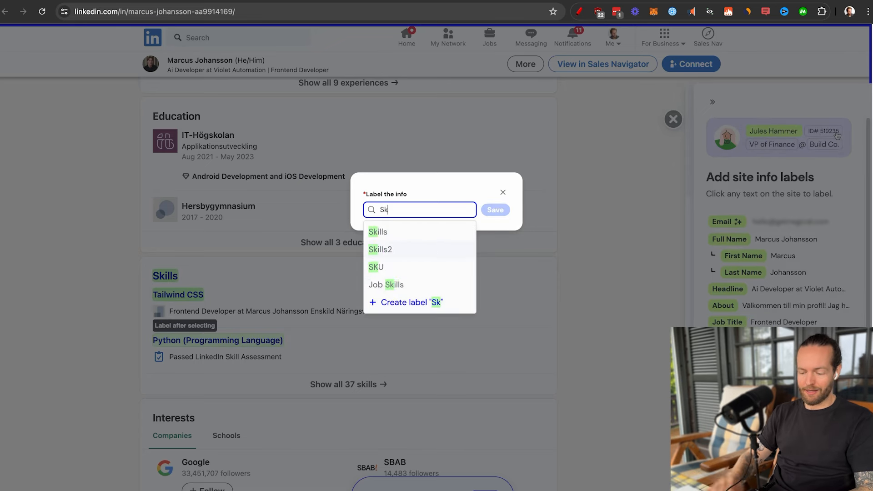
type("ill 3")
key("BackSpace")
key("BackSpace")
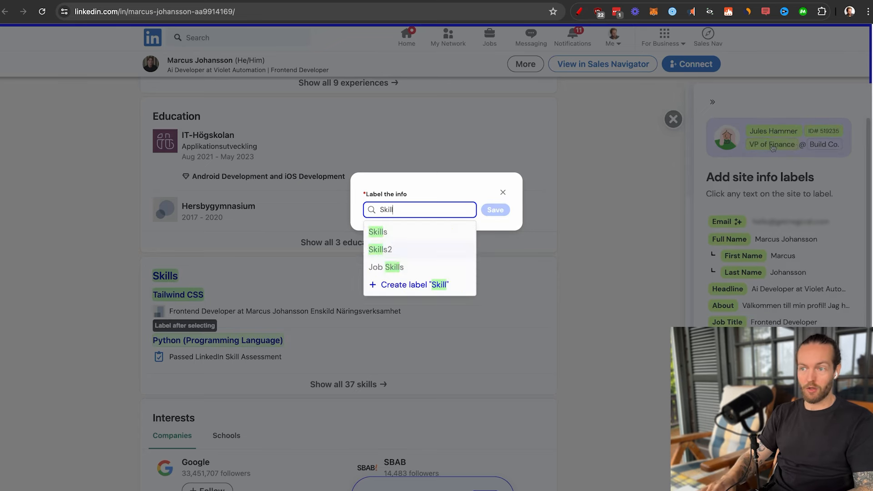
type("3")
left_click(458, 232)
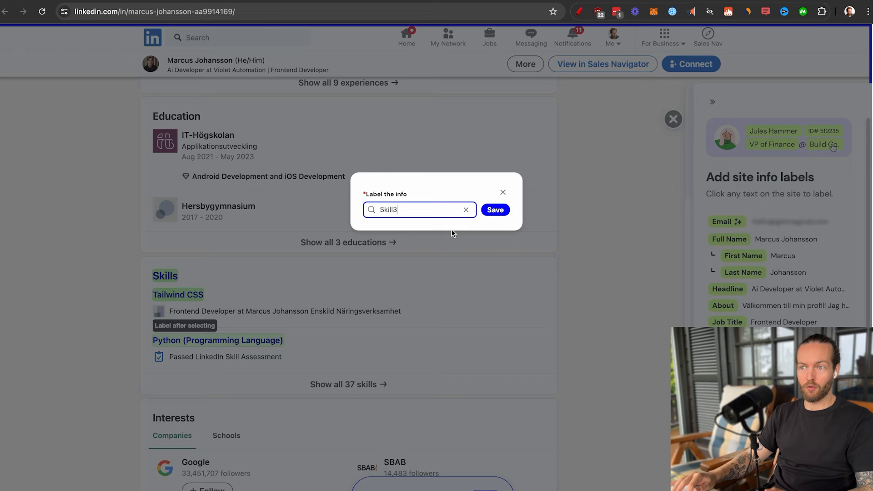
left_click(496, 211)
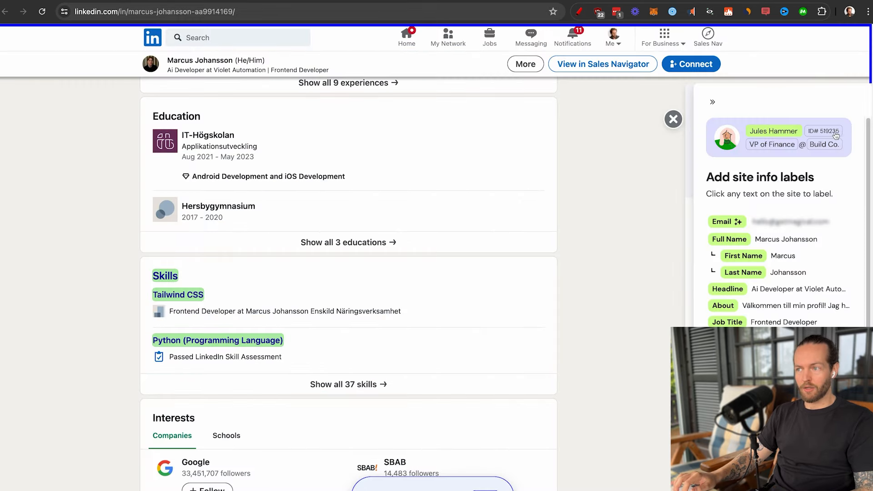
- Finish labelling and transfer the profile data from all similar LinkedIn tabs to a new spreadsheet
left_click(780, 470)
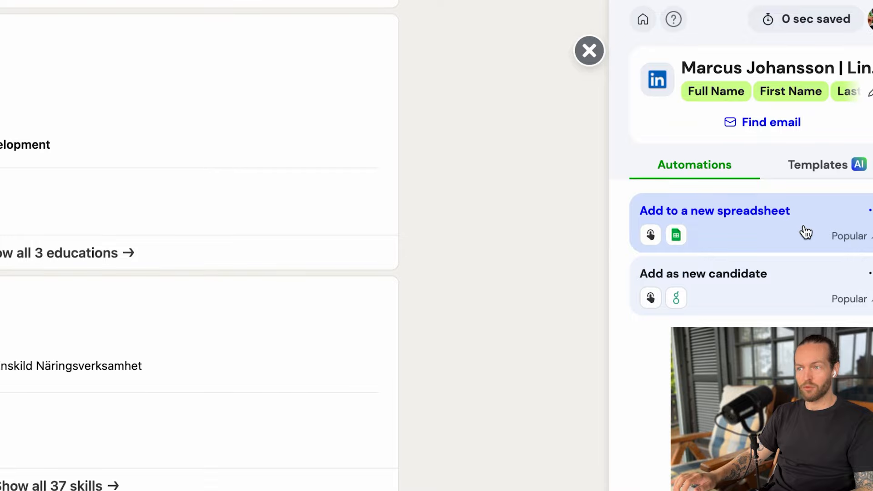
left_click(806, 232)
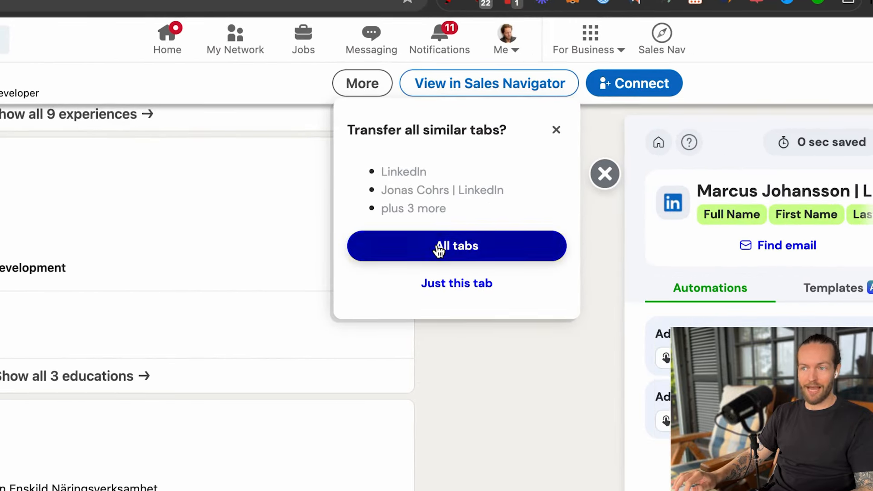
left_click(438, 248)
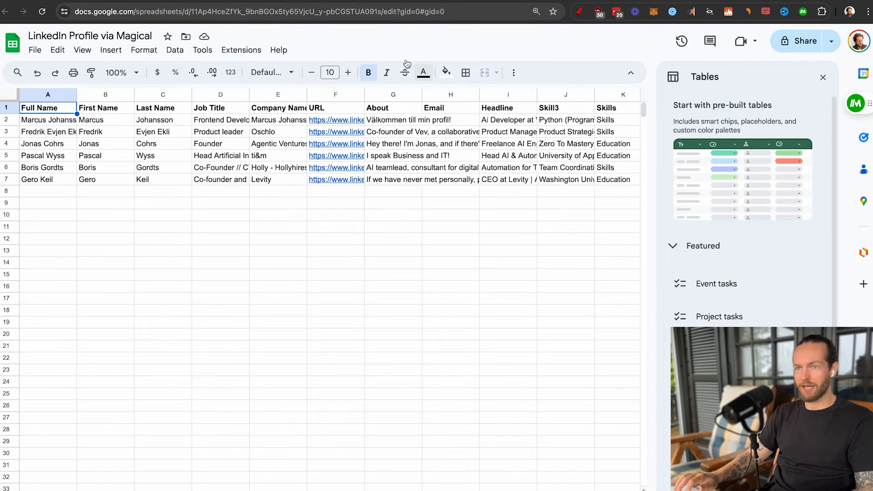
- Return to the LinkedIn people results for "ai automation", close the Magical overlay and look through the listed profiles
left_click(148, 0)
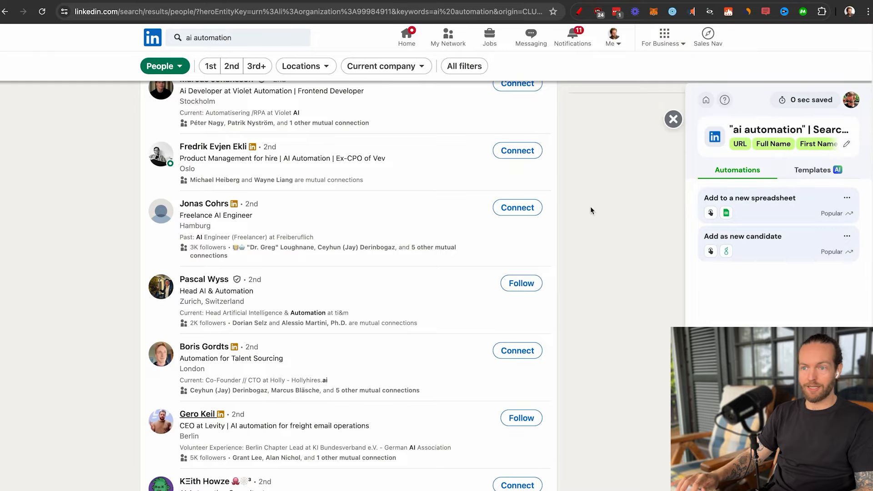
scroll(591, 314, "down", 5)
scroll(591, 314, "up", 7)
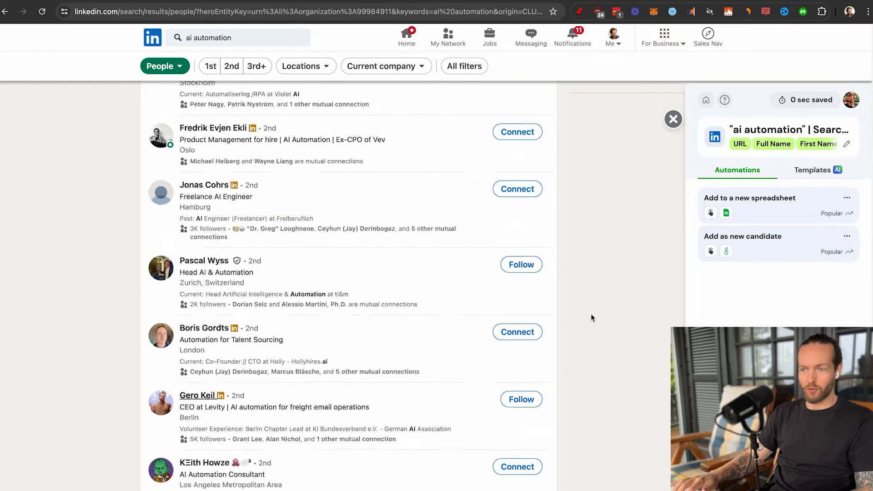
left_click(671, 121)
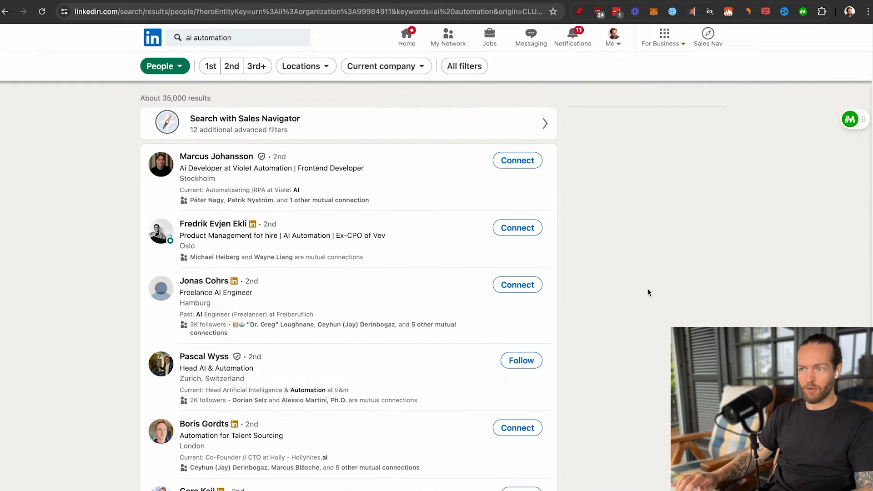
scroll(648, 291, "down", 15)
scroll(648, 291, "up", 15)
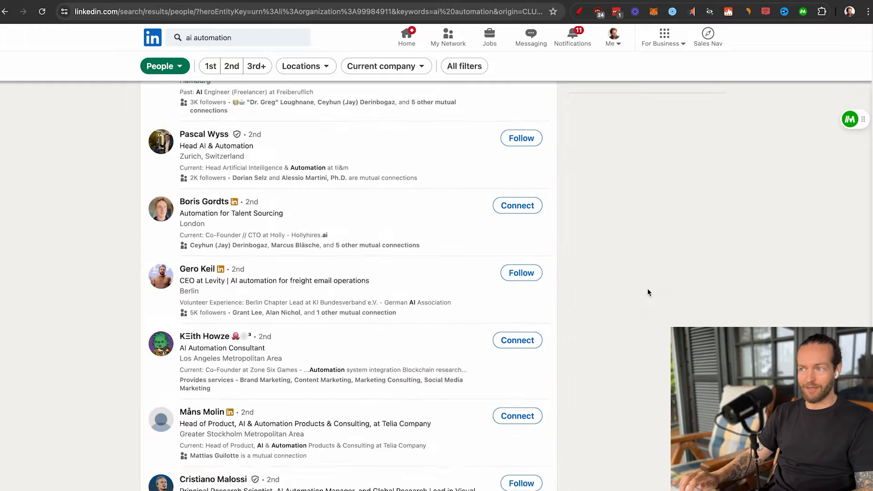
- Check Magical's labels across the first page of people results and add those results to a new spreadsheet
left_click(847, 126)
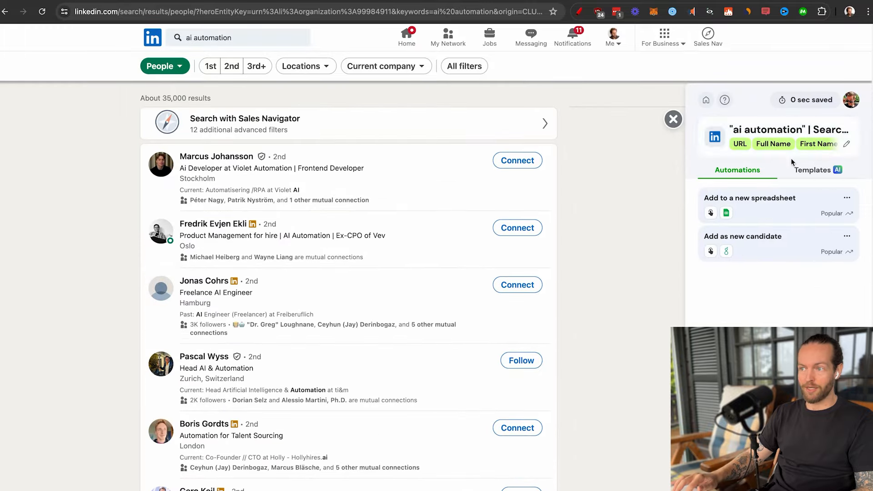
scroll(585, 240, "down", 3)
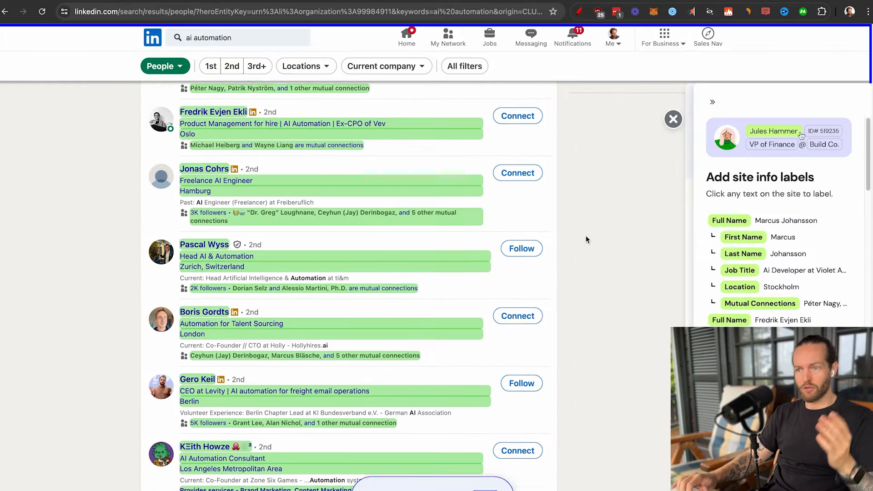
scroll(586, 235, "down", 7)
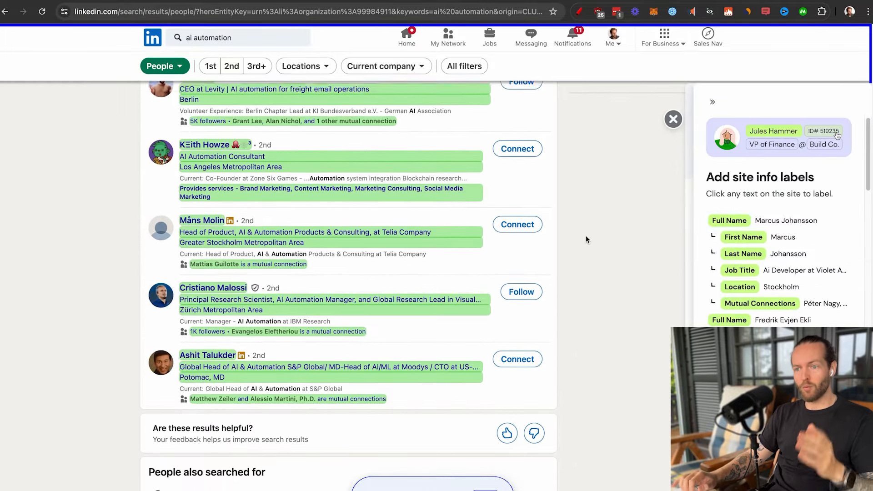
left_click(768, 468)
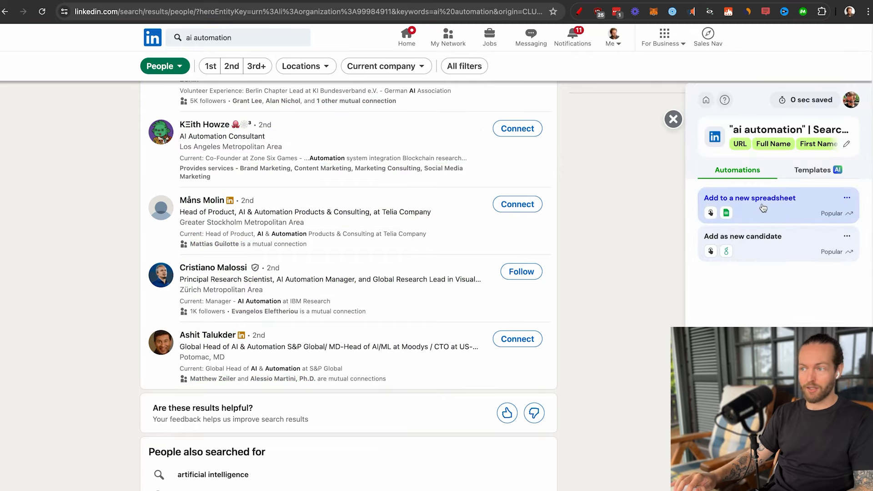
left_click(763, 208)
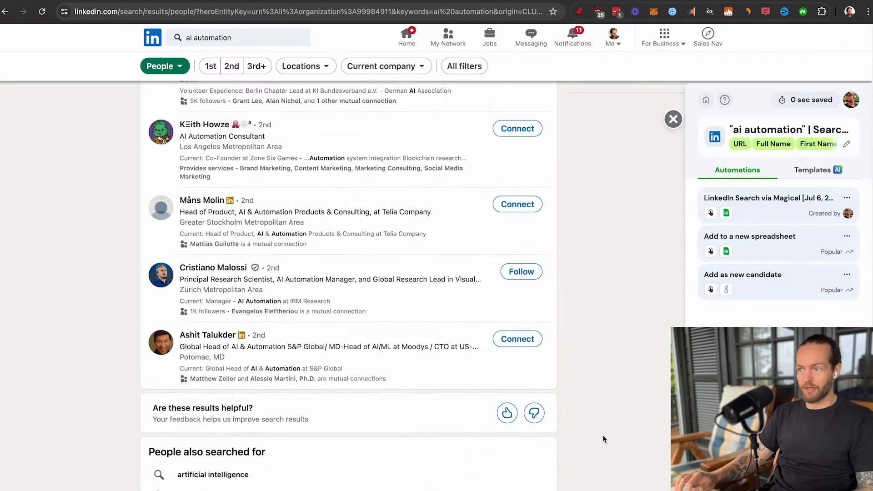
- Add the people results from pages 2 and 3 to the LinkedIn Search via Magical spreadsheet
scroll(601, 436, "down", 6)
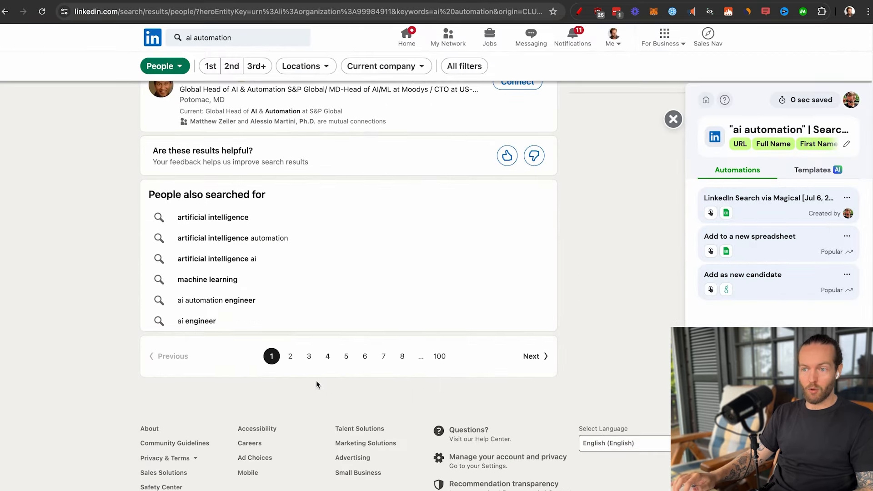
left_click(289, 357)
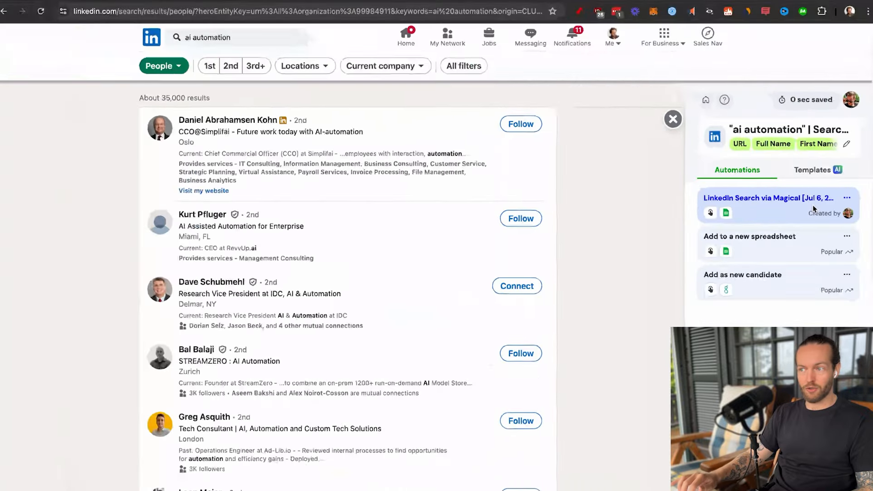
left_click(785, 200)
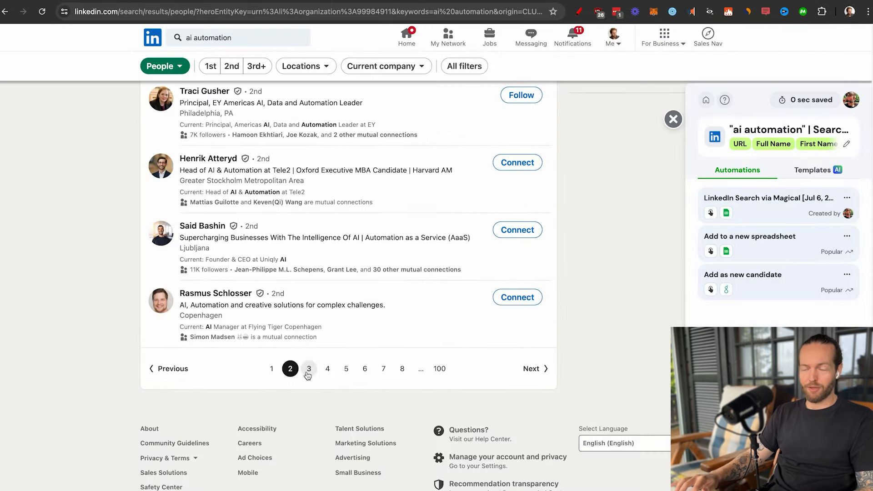
left_click(308, 370)
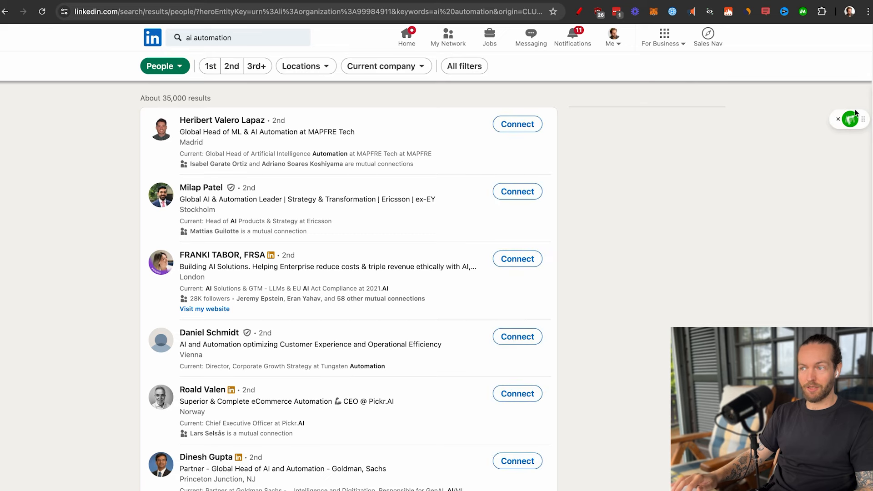
left_click(850, 119)
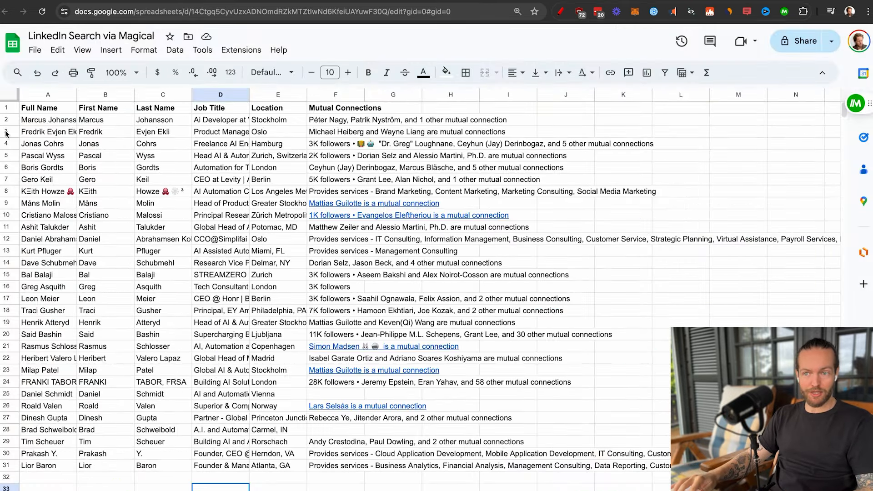
- Clear the transferred profile data in cells A3:K31, keeping the header and the first profile row
left_click(31, 133)
left_click(638, 468, "shift")
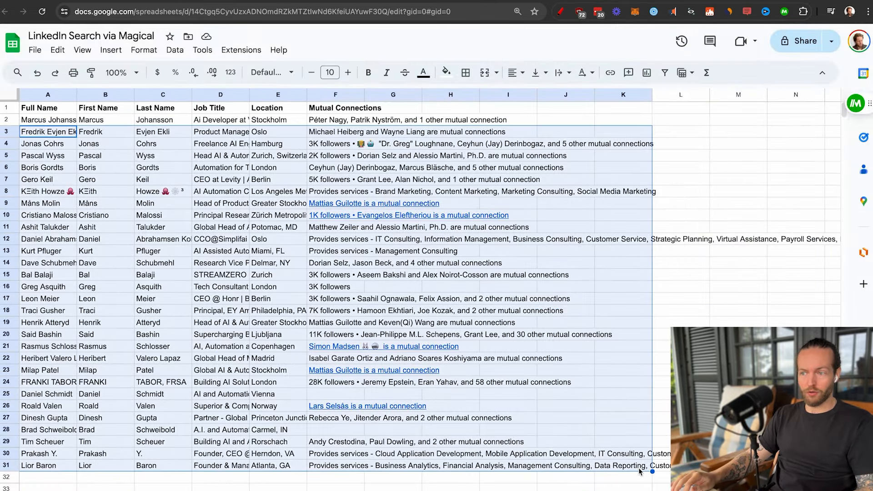
key("Delete")
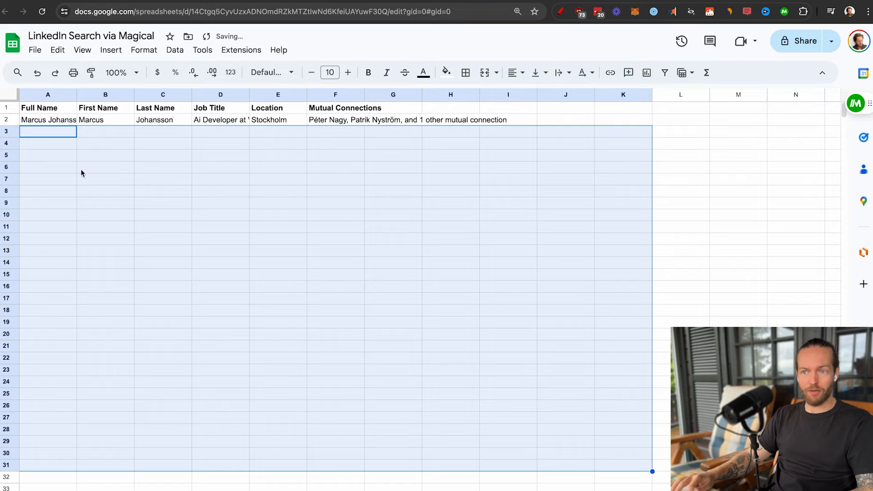
left_click(82, 171)
- Call up Magical's transfer suggestions in cell A3 with // and look through the available LinkedIn Search entries
left_click(36, 133)
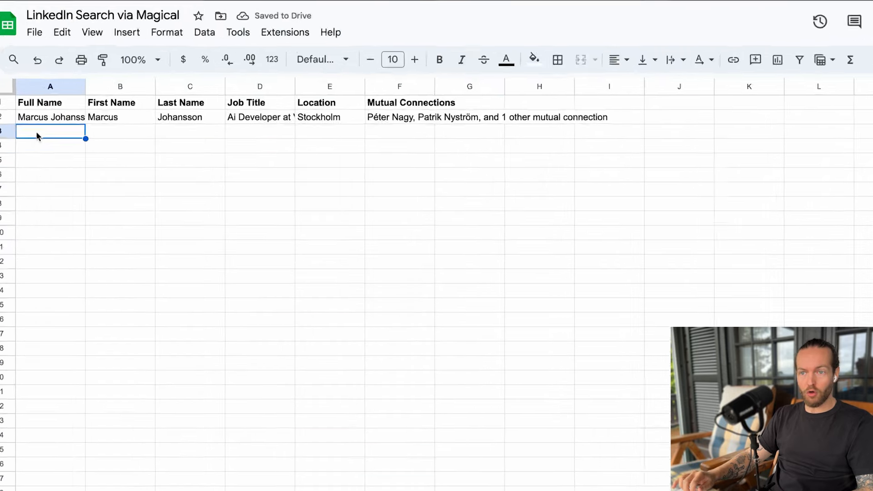
type("//")
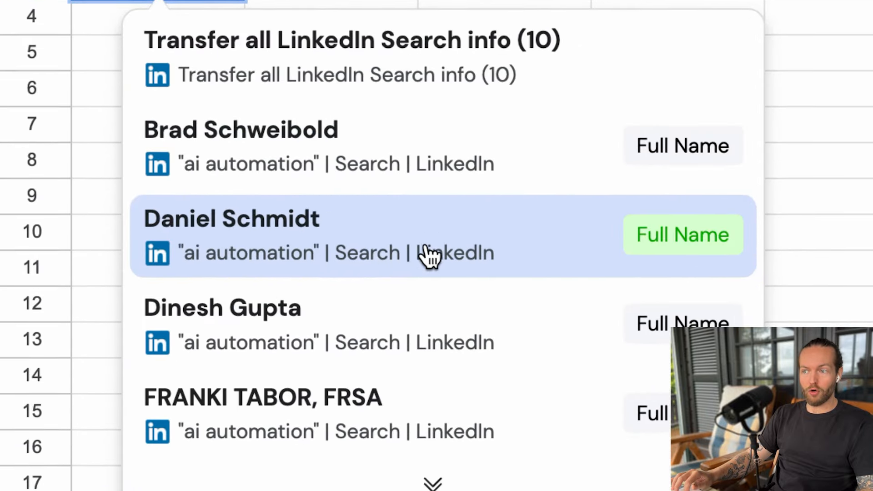
left_click(432, 484)
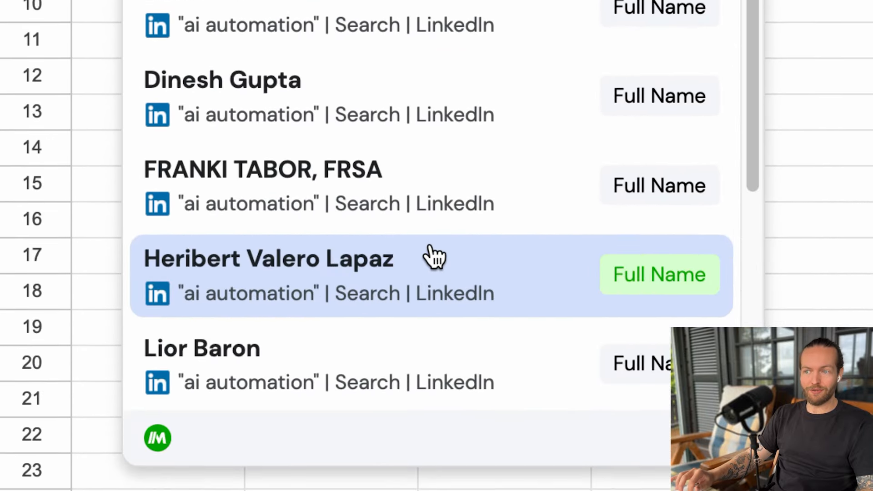